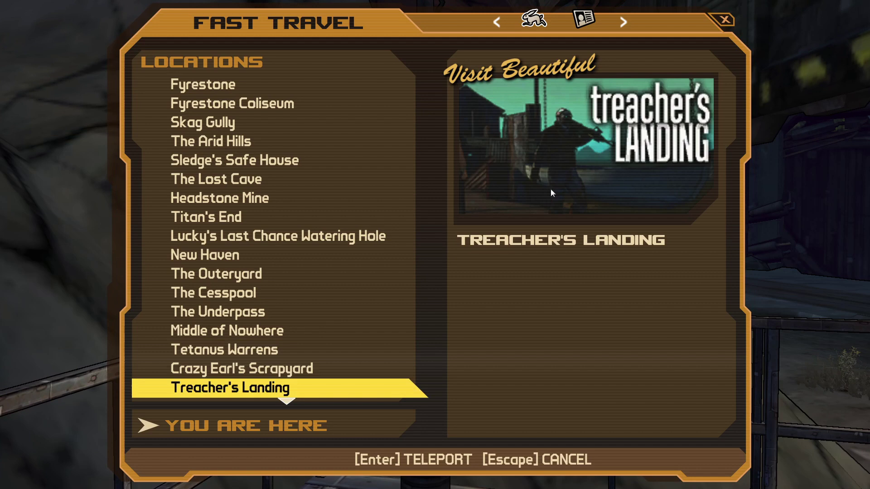
Pick Crawmerax's Lair from the fast travel locations list and teleport there
key(Down)
key(Down)
key(Down)
key(Down)
key(Down)
key(Down)
key(Down)
key(Down)
key(Down)
key(Down)
key(Down)
key(Down)
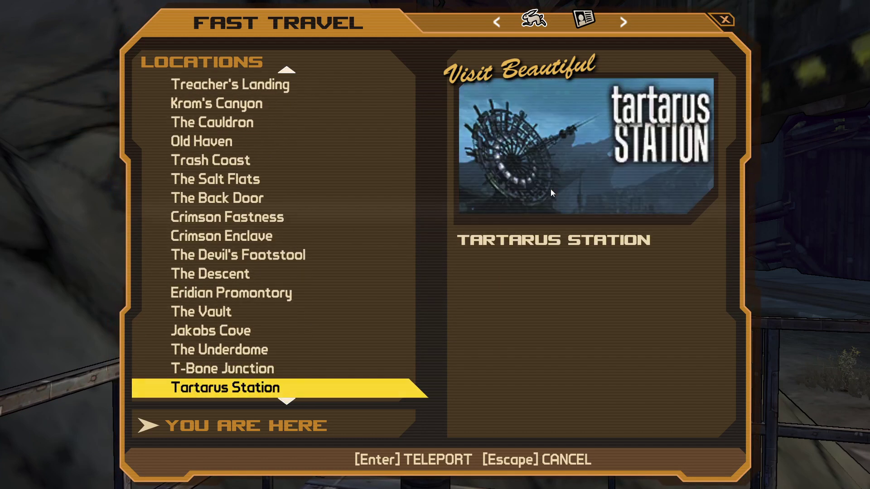
key(Down)
key(Down)
key(Down)
key(Down)
key(Down)
key(Down)
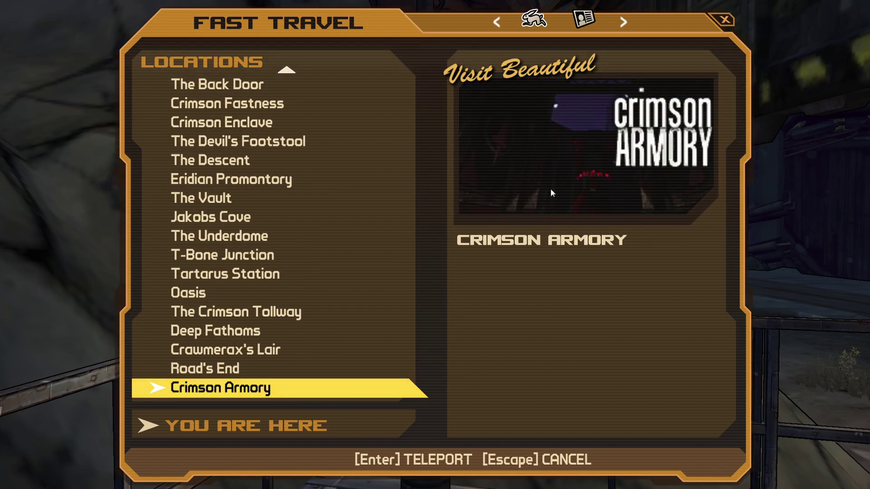
key(Up)
key(Up)
key(Up)
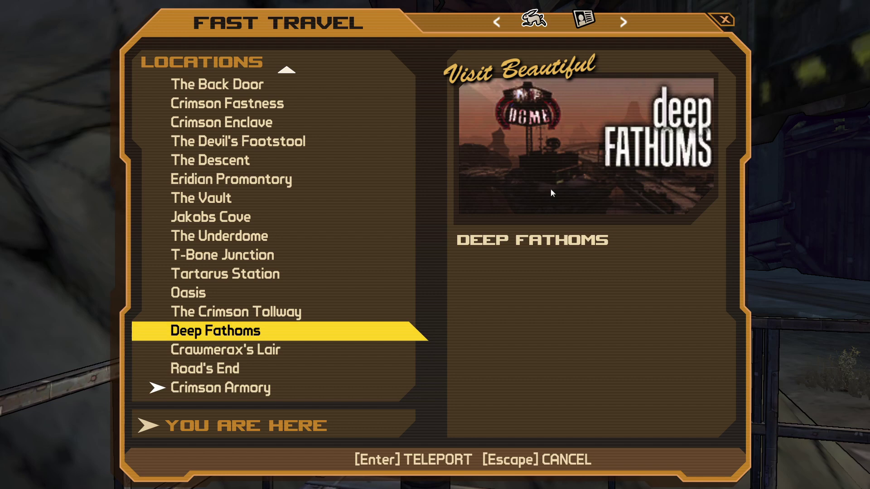
key(Down)
key(Up)
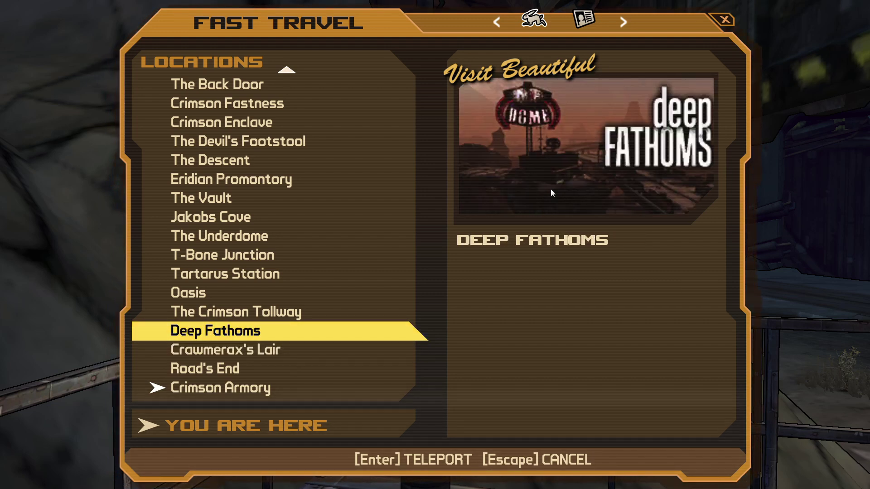
key(Up)
key(Up)
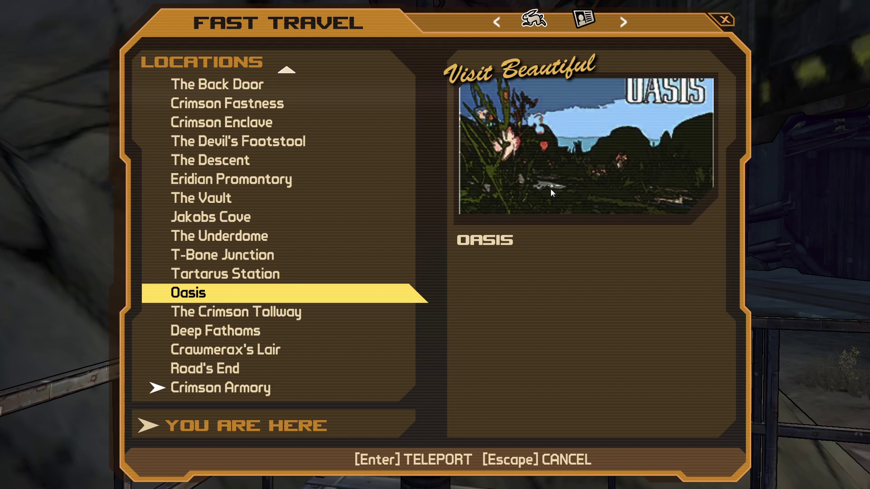
key(Down)
key(Down)
key(Down)
key(Up)
key(Up)
key(Up)
key(Down)
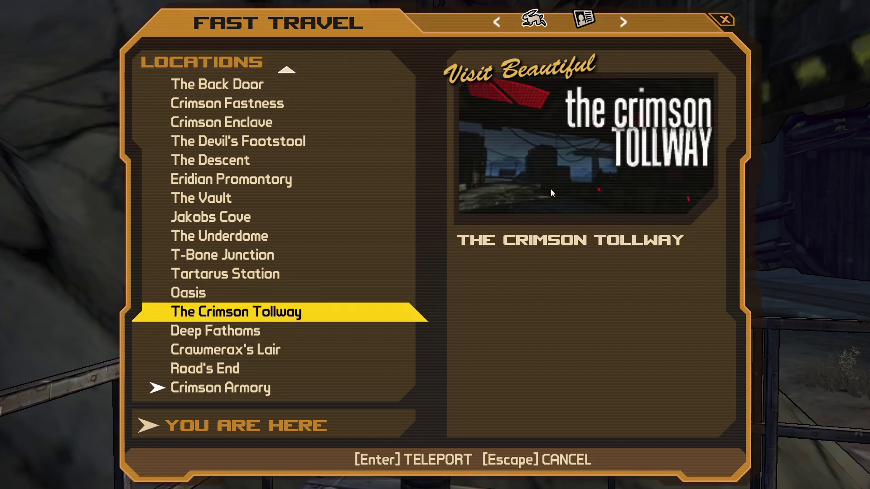
key(Down)
key(Down)
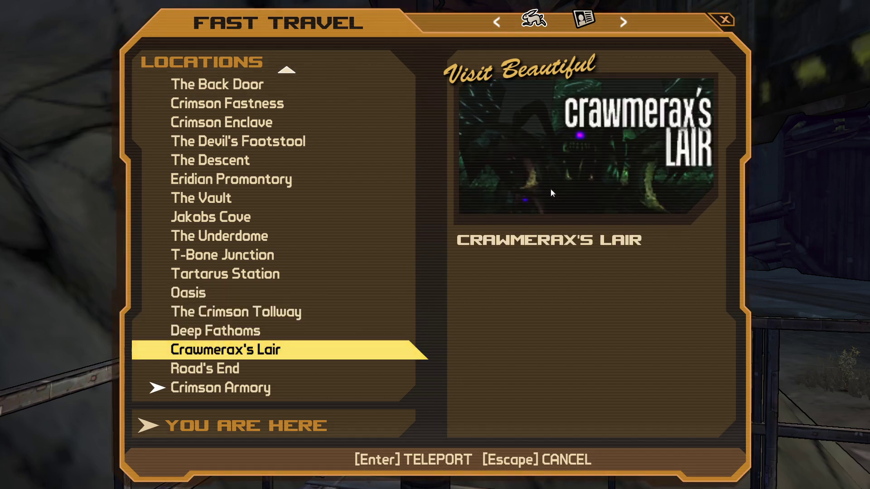
key(Return)
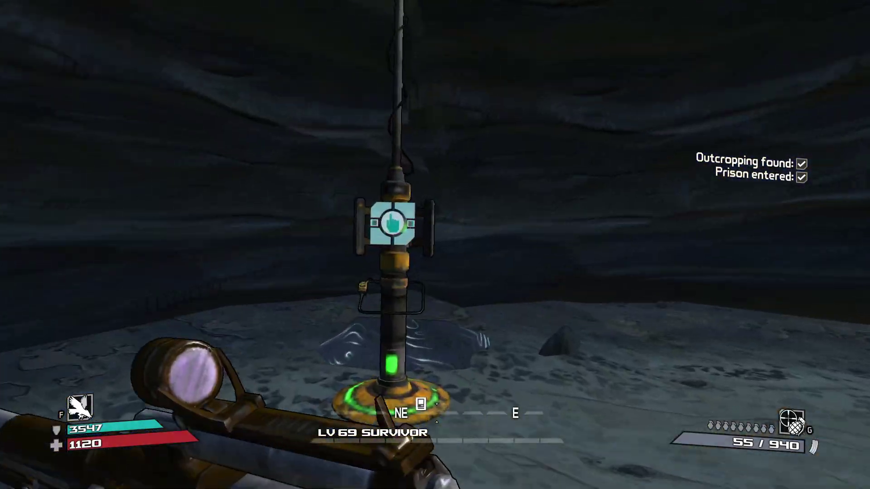
Choose The Vault in the fast travel station's location list and teleport
key(e)
key(Down)
key(Down)
key(Down)
key(Down)
key(Down)
key(Down)
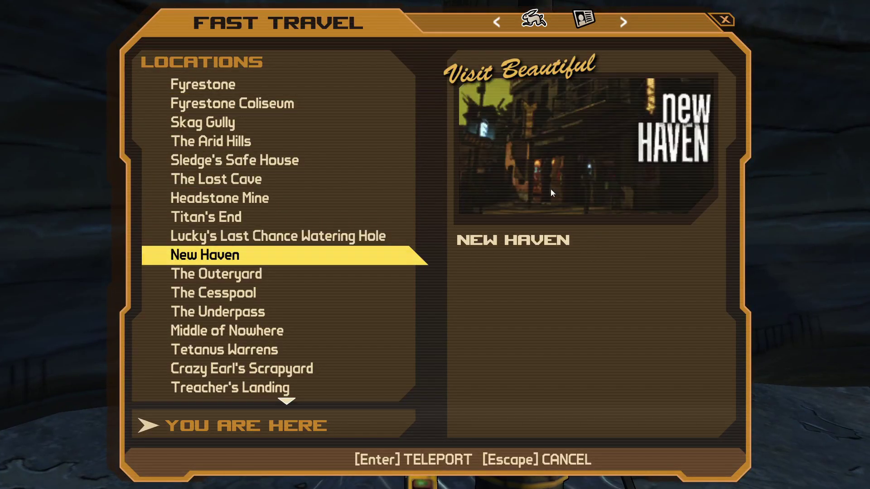
key(Down)
key(Down)
key(Down)
key(Down)
key(Down)
key(Down)
key(Down)
key(Down)
key(Down)
key(Down)
key(Down)
key(Down)
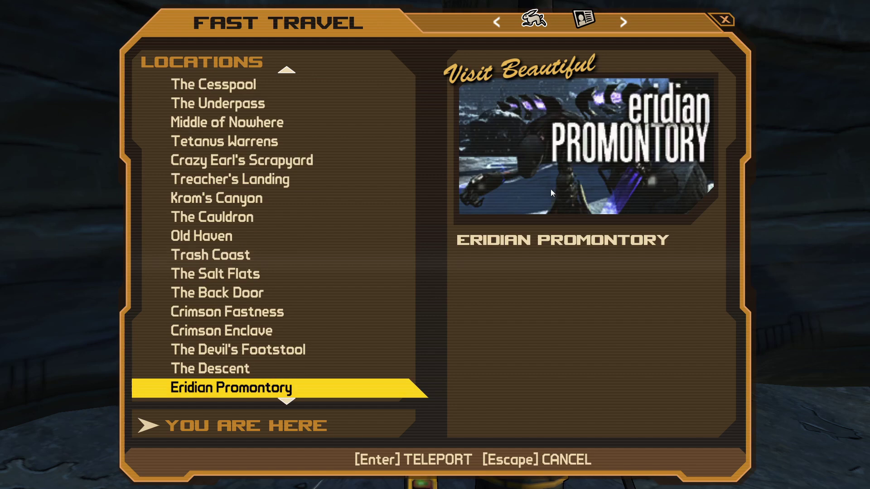
key(Down)
key(Down)
key(Down)
key(Down)
key(Down)
key(Down)
key(Up)
key(Up)
key(Up)
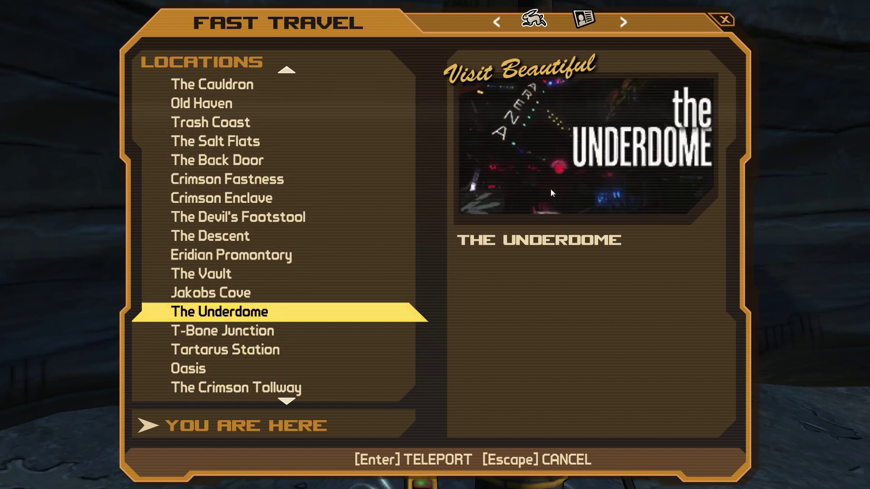
key(Up)
key(Up)
key(Return)
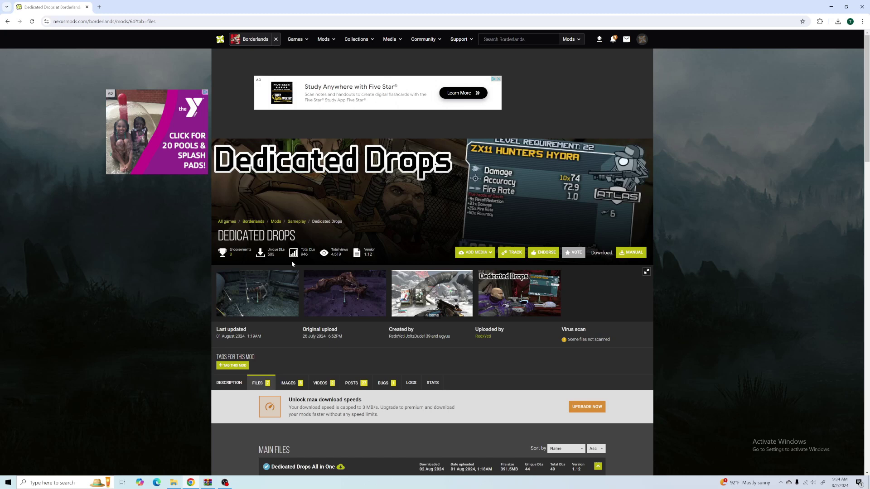
scroll(291, 261, down, 3)
scroll(291, 261, down, 2)
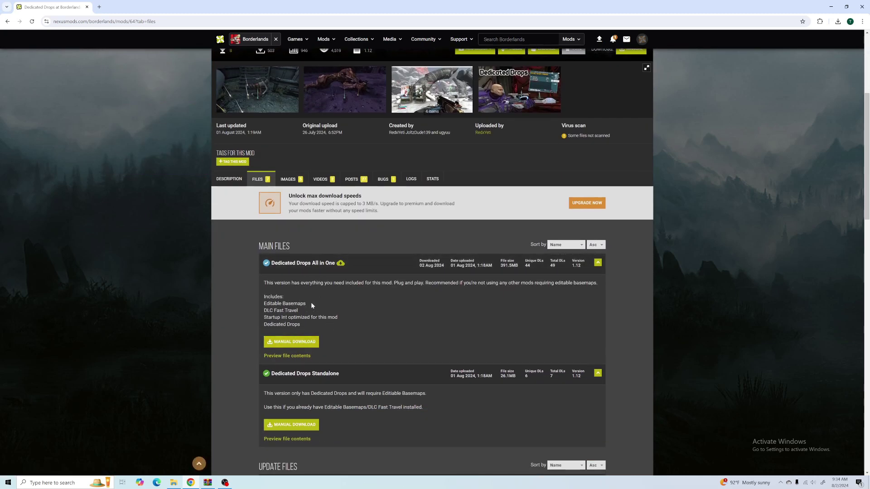
scroll(310, 302, up, 2)
scroll(310, 303, up, 1)
scroll(313, 286, up, 2)
scroll(317, 281, up, 1)
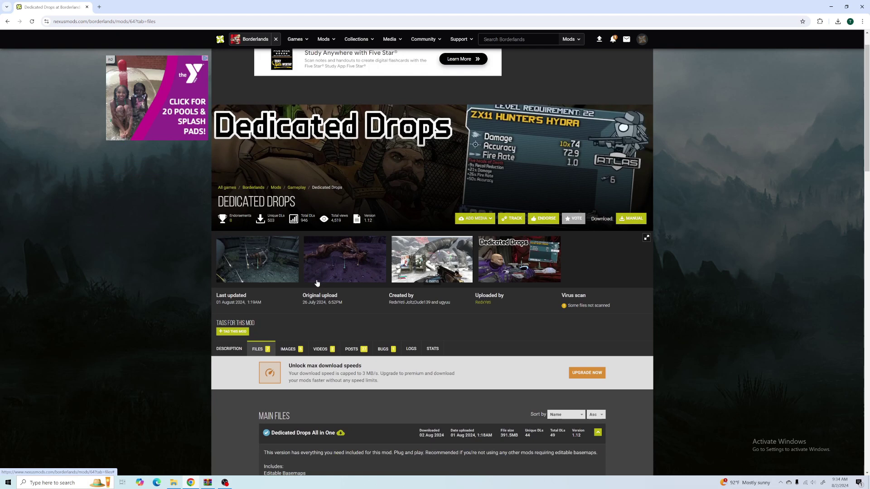
scroll(317, 283, down, 3)
scroll(330, 300, down, 2)
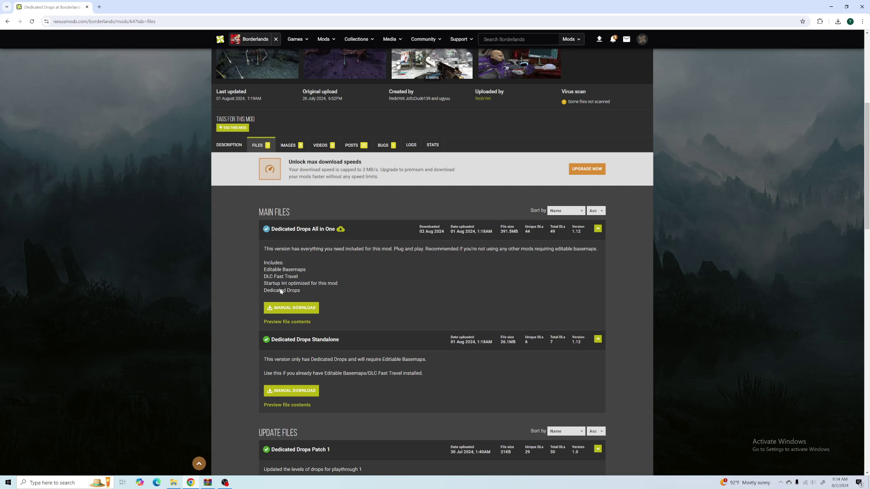
Open the downloaded Dedicated Drops All in One zip in WinRAR
click(208, 482)
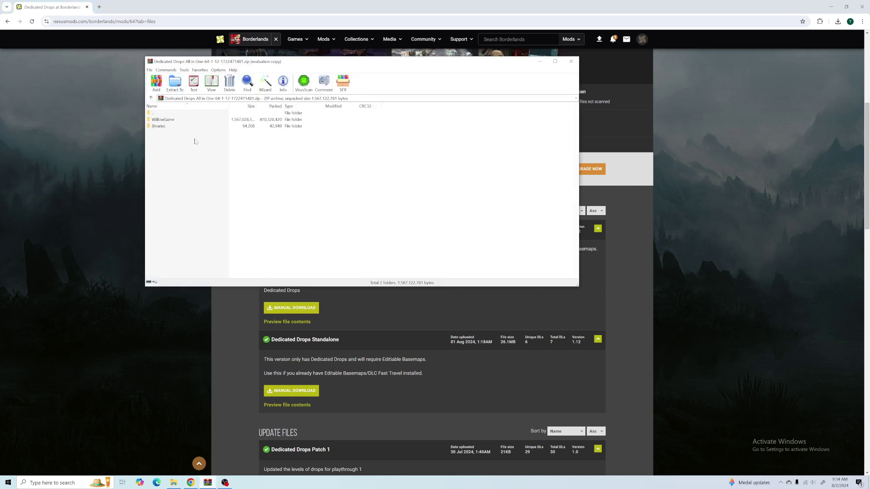
Browse to D:\SteamLibrary\steamapps\common\Borderlands and bring the WinRAR window back in front
click(173, 483)
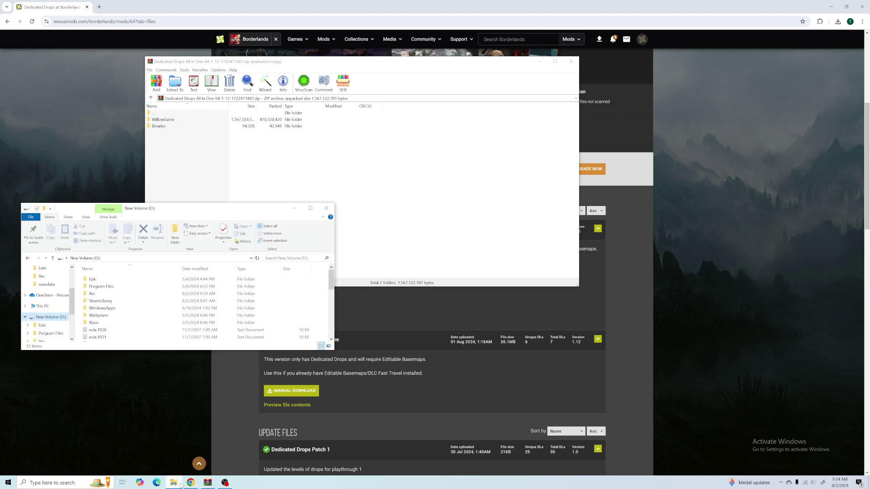
double_click(110, 302)
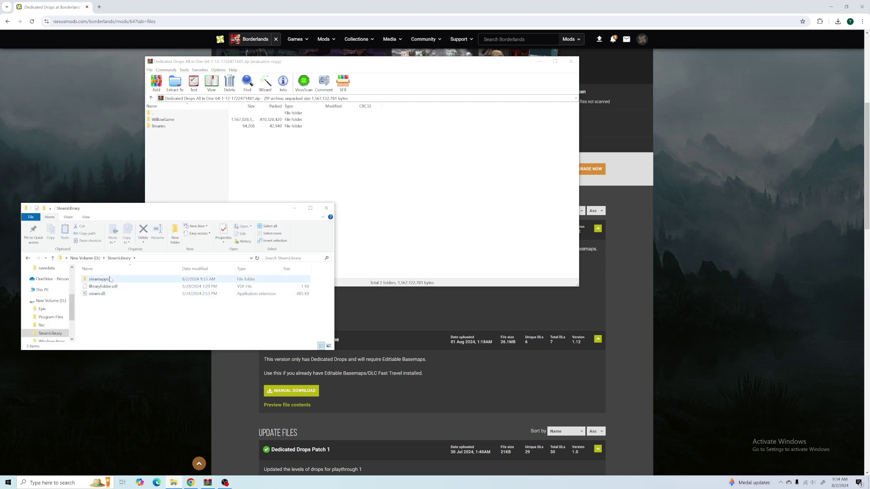
double_click(111, 279)
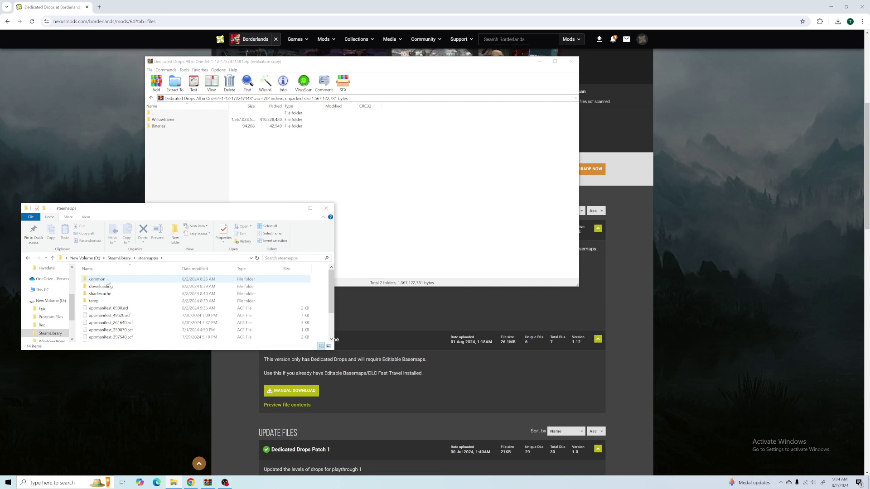
double_click(108, 280)
double_click(100, 279)
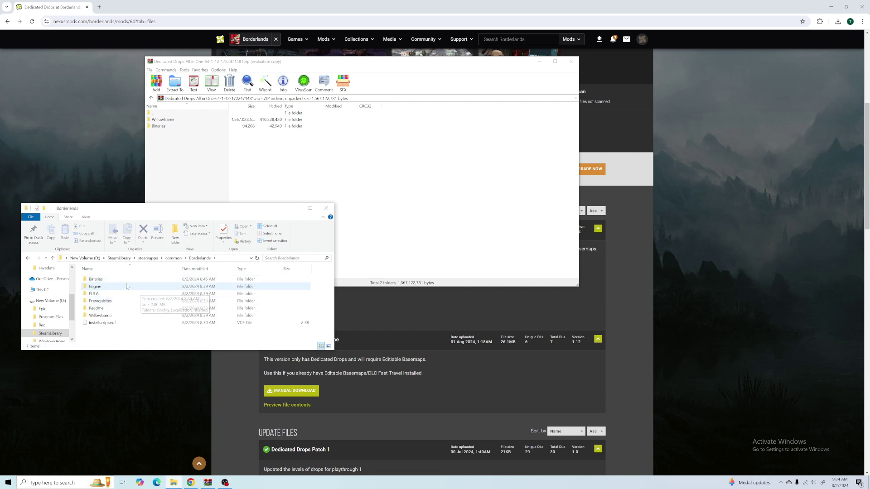
click(205, 149)
Drag WillowGame and Binaries into the Borderlands folder, replacing the existing files
drag(179, 144, 173, 121)
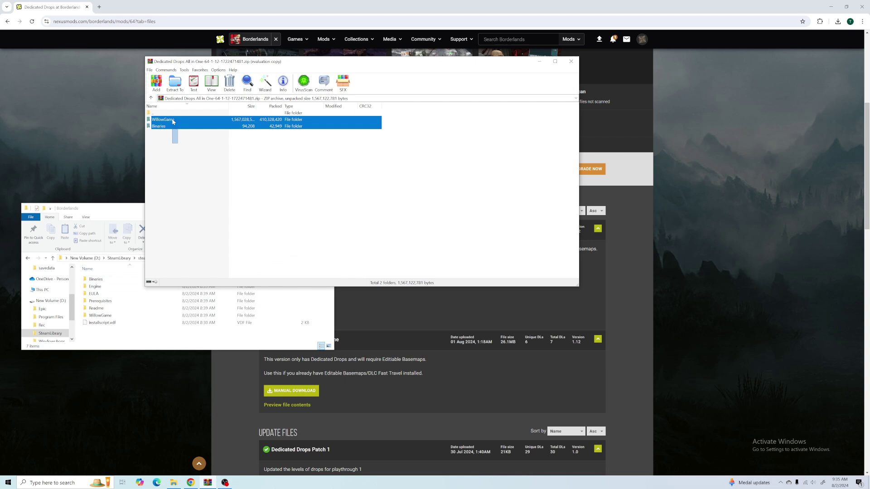
drag(146, 252, 153, 340)
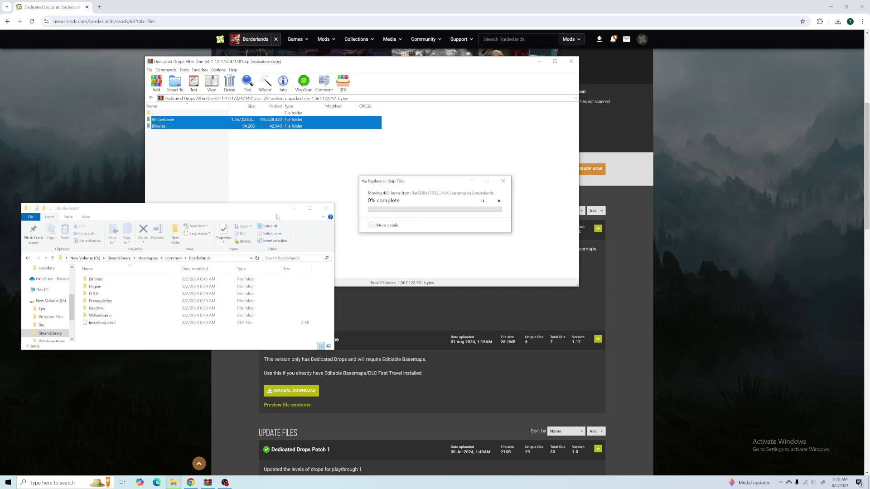
click(427, 220)
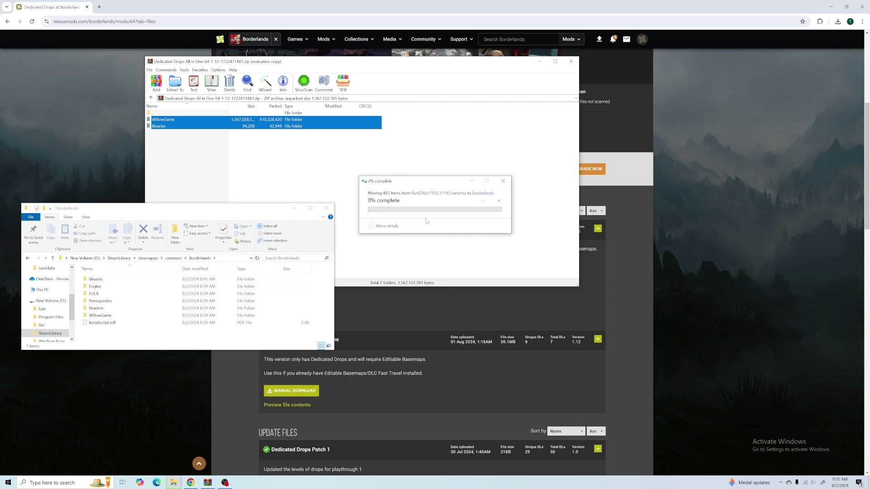